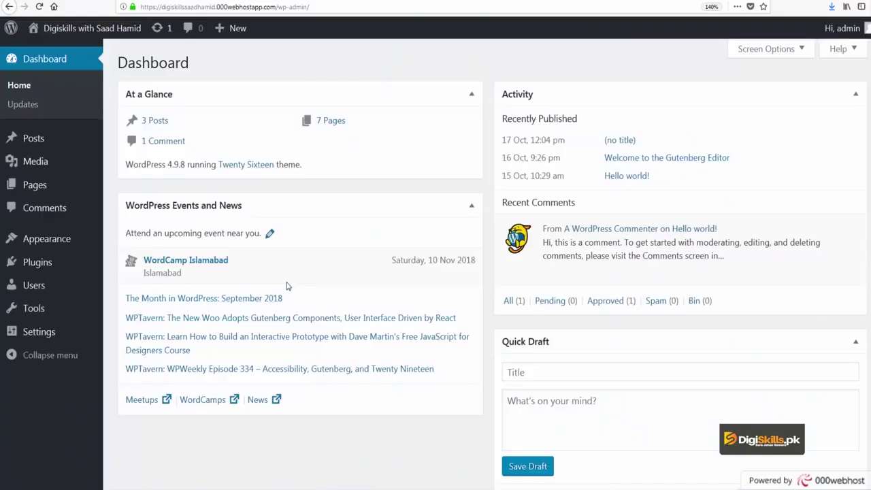
Step: Add a new page and start creating an audio playlist in its content area
mouse_move(235, 28)
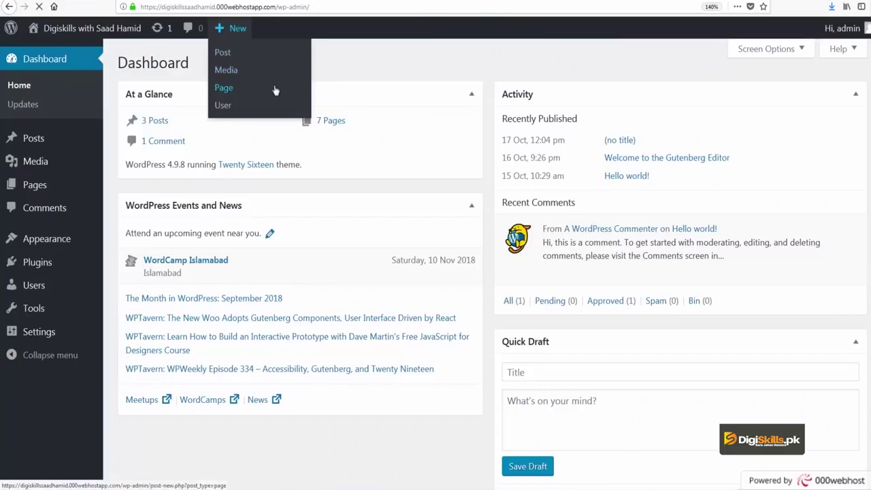
left_click(276, 91)
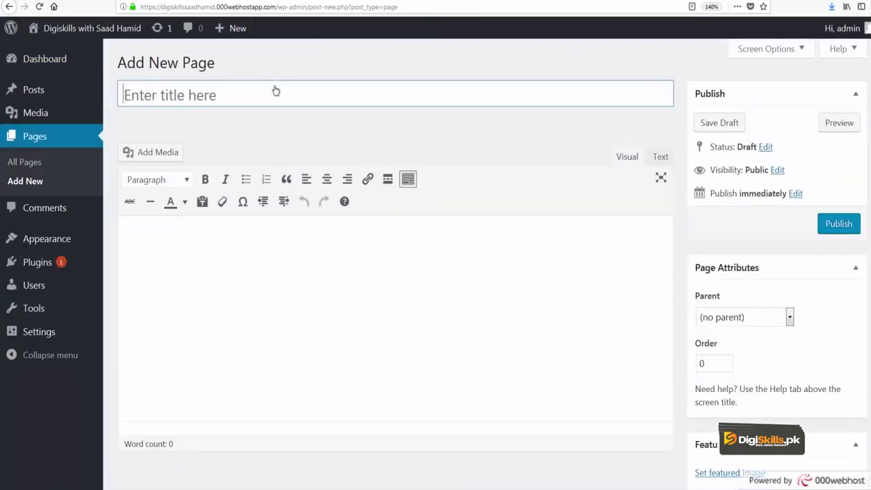
left_click(286, 290)
left_click(164, 152)
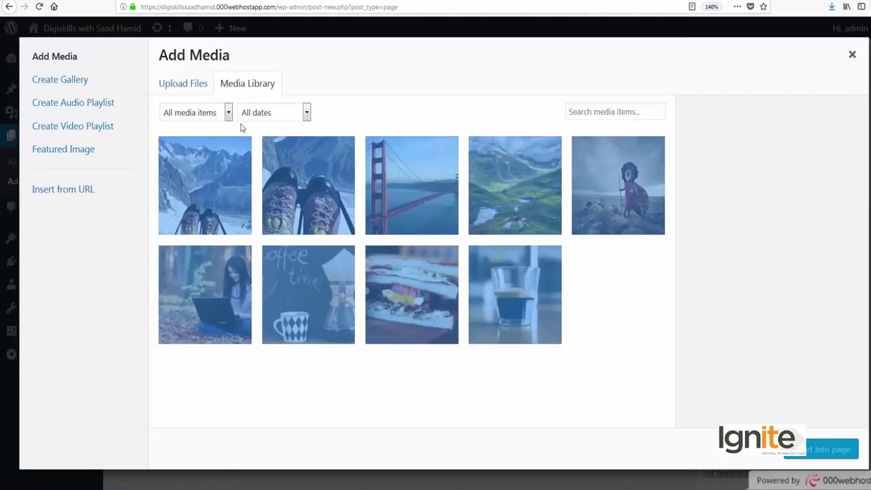
left_click(94, 110)
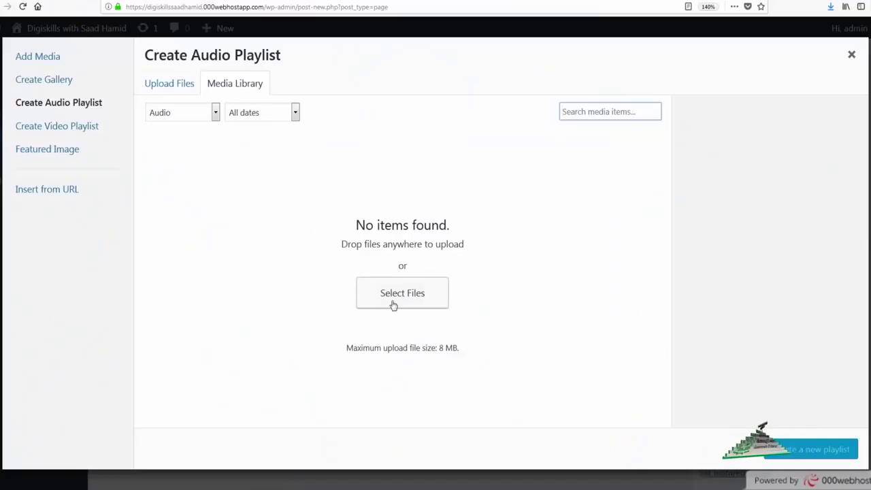
Step: Upload the files Rio, Sample_BeeMoved_48kHz16bit and small from the Files folder for the audio playlist
left_click(393, 305)
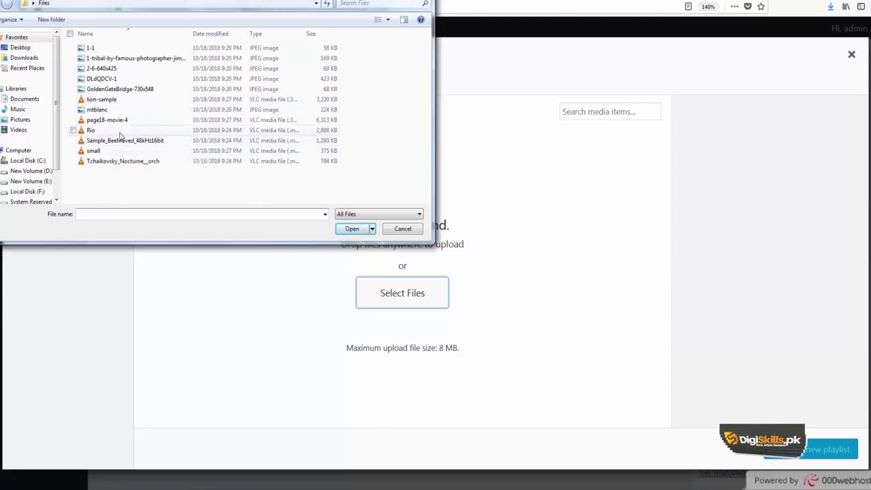
left_click(142, 130)
left_click(138, 141, "ctrl")
left_click(101, 151, "ctrl")
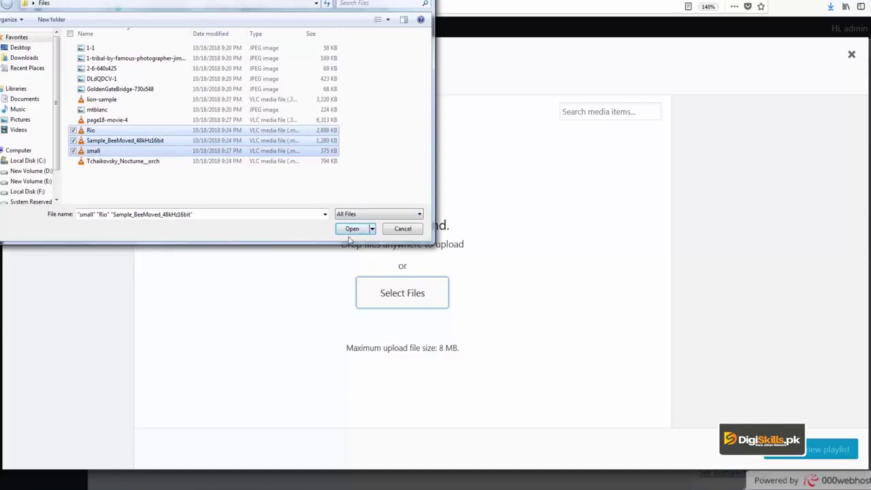
left_click(350, 231)
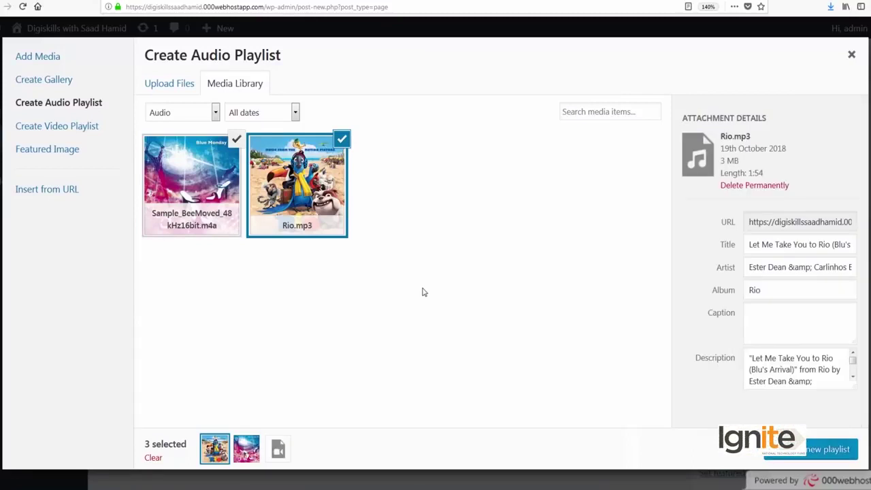
Step: Permanently delete the uploaded small.mp4 video from the site
left_click(289, 453)
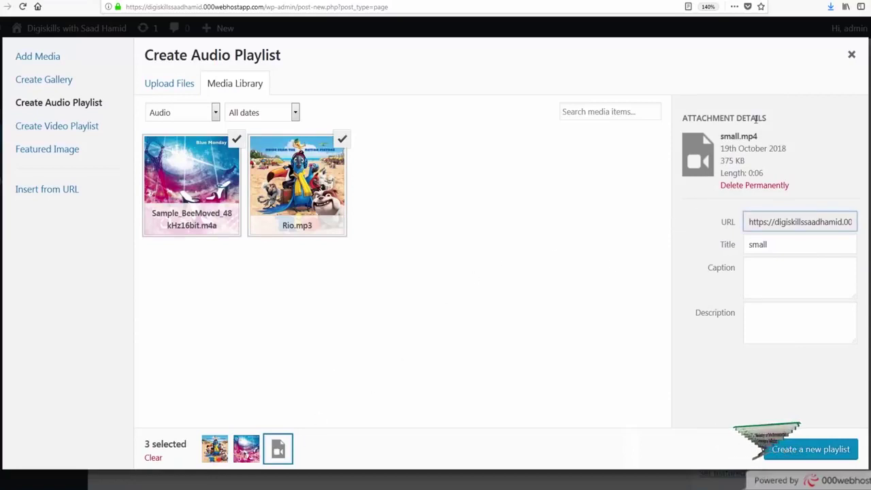
left_click(730, 188)
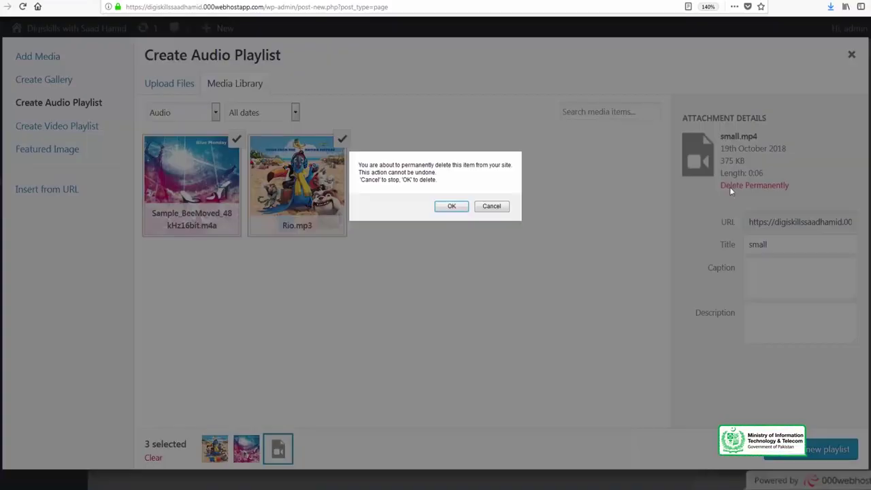
left_click(451, 206)
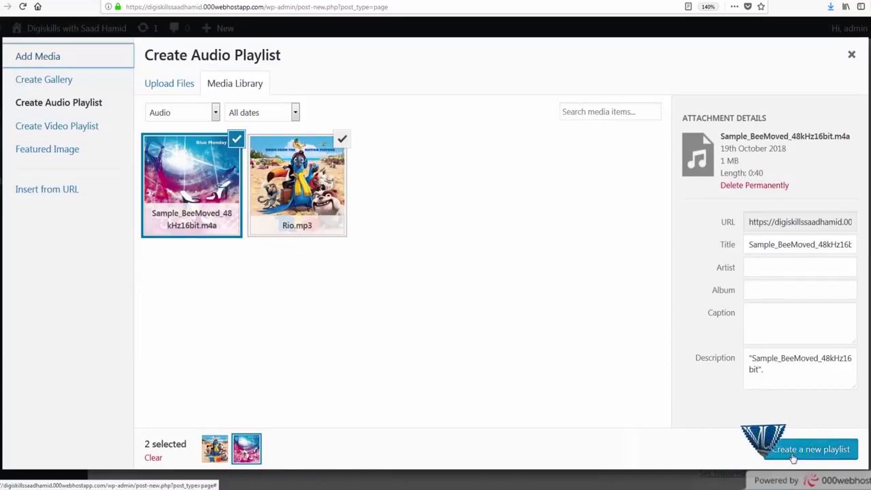
Step: Create an audio playlist from Rio.mp3 and Sample_BeeMoved_48kHz16bit.m4a and insert it into the page
left_click(314, 217)
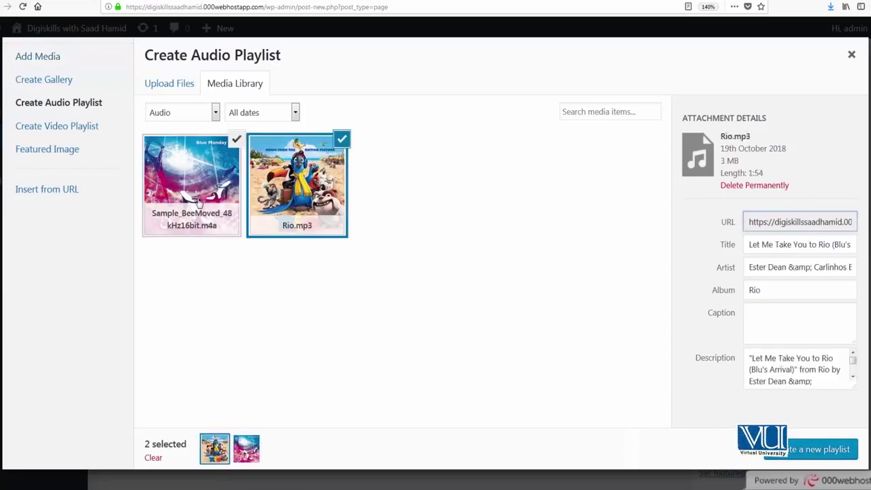
left_click(238, 210)
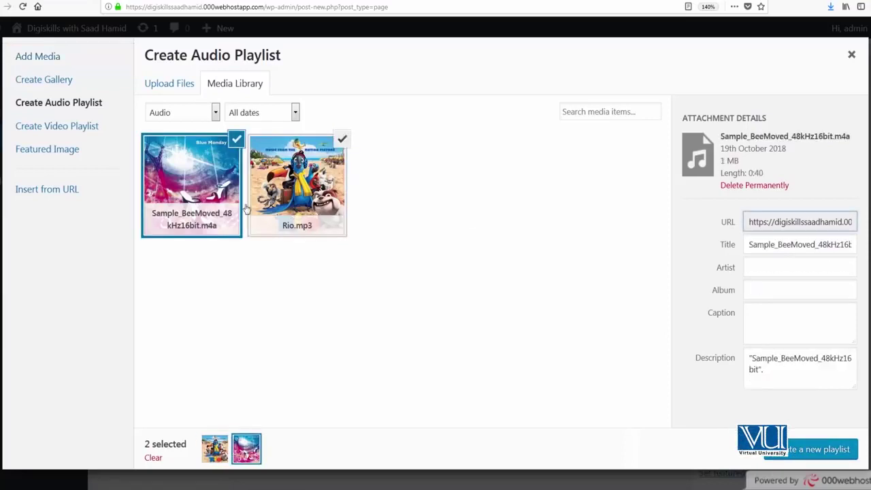
left_click(784, 455)
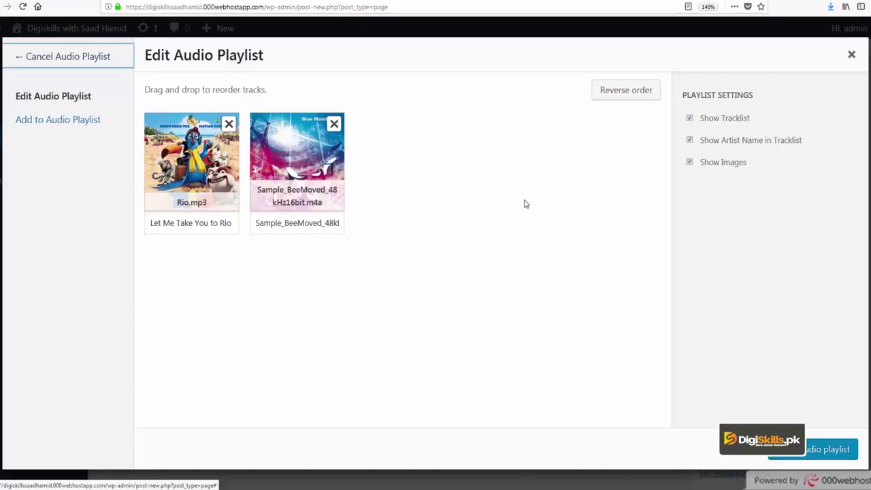
left_click(791, 455)
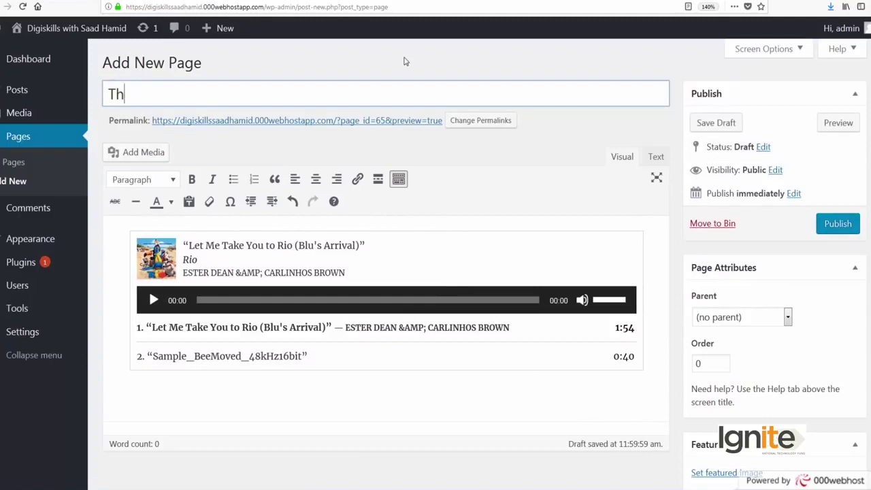
Step: Title the page "This is my audio playlist" and save it as a draft
key("BackSpace")
key("BackSpace")
type("s i")
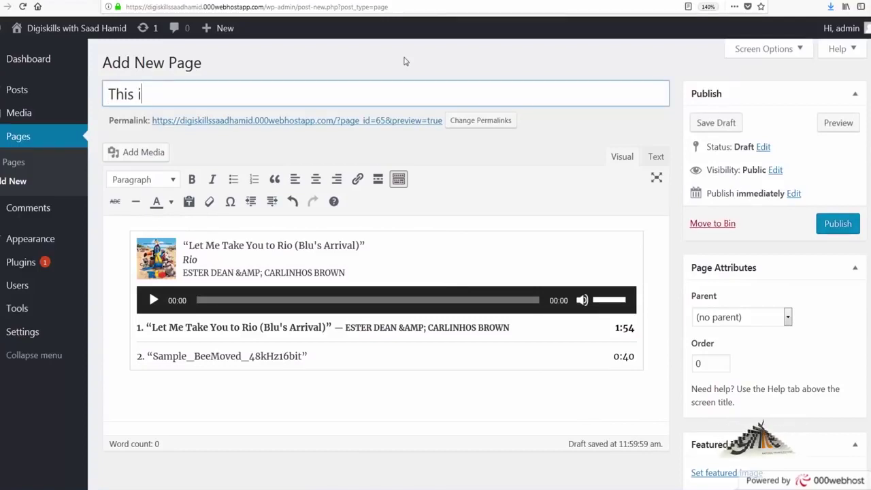
type(" s")
key("BackSpace")
key("BackSpace")
key("BackSpace")
type("s my ad")
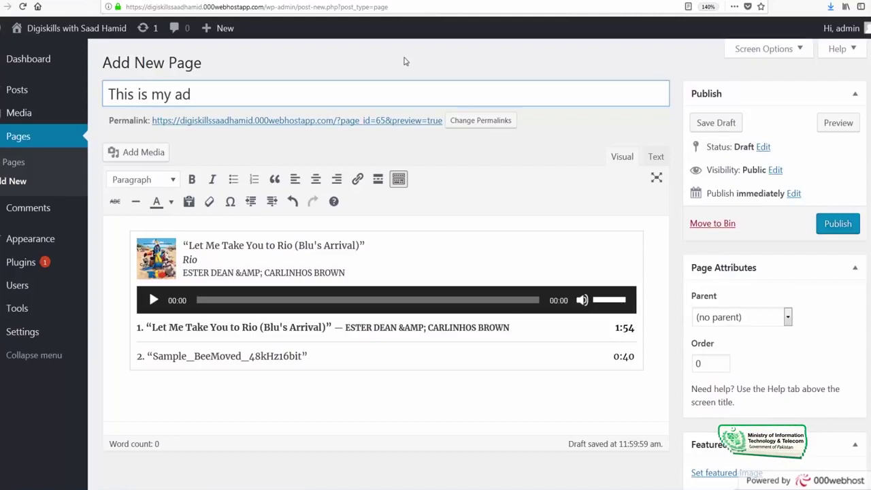
key("BackSpace")
type("udio playlist")
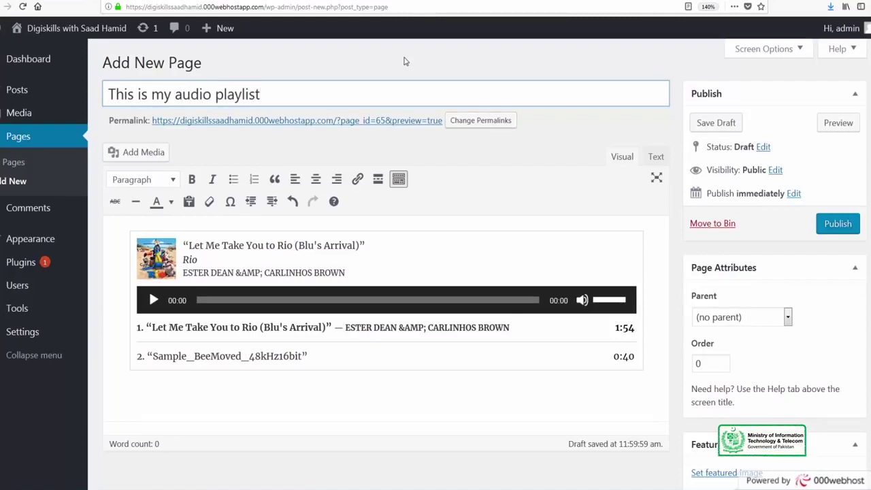
key("Return")
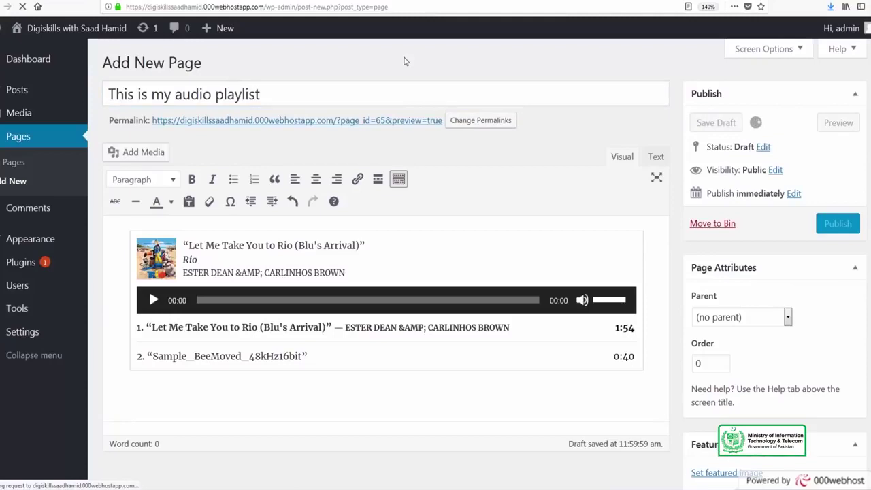
Step: Set Rio-mp3-image.jpg as the page's featured image and open a preview of the page
scroll(405, 61, "down", 2)
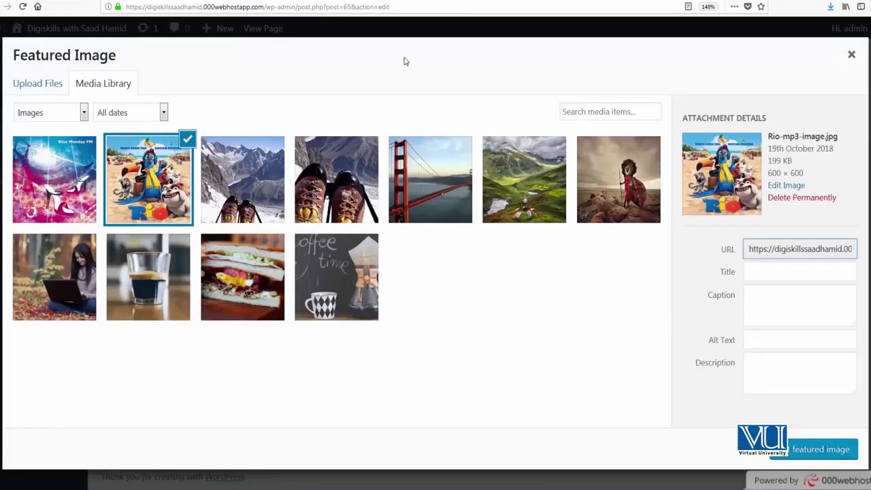
key("Escape")
scroll(404, 61, "up", 2)
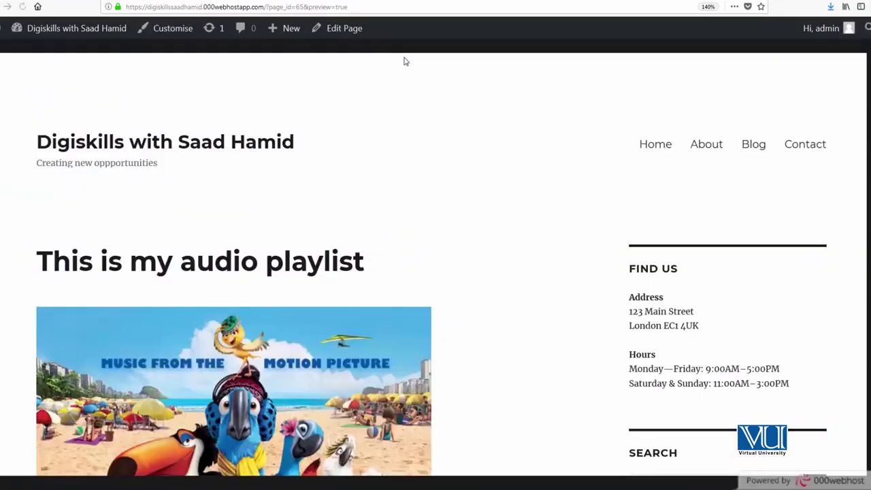
Step: Play a few seconds of the Rio track in the page preview, pause it and close the preview
scroll(404, 61, "down", 7)
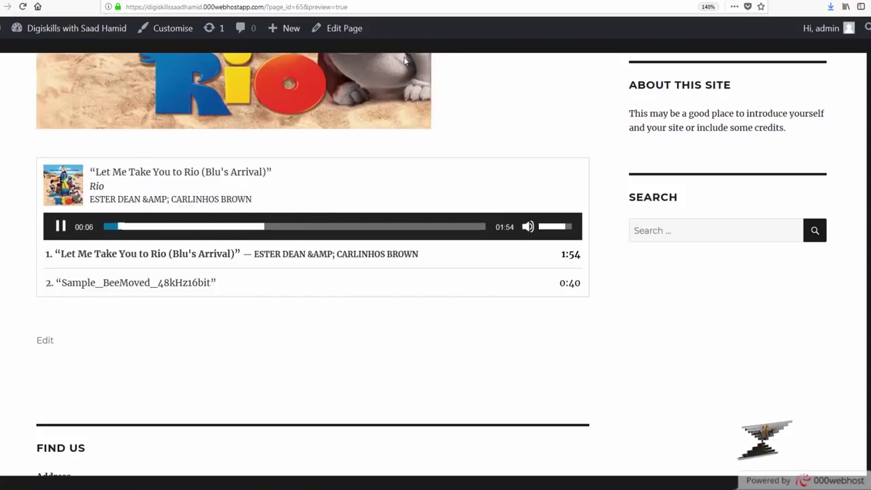
key("space")
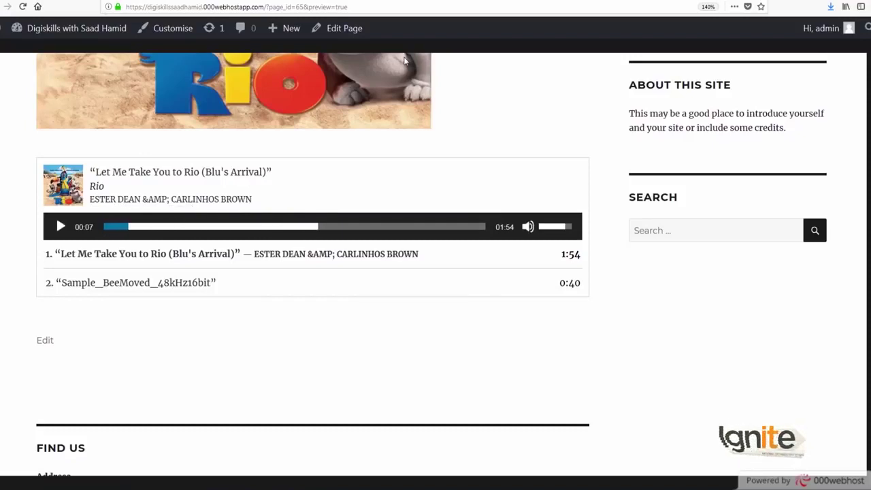
key("ctrl+w")
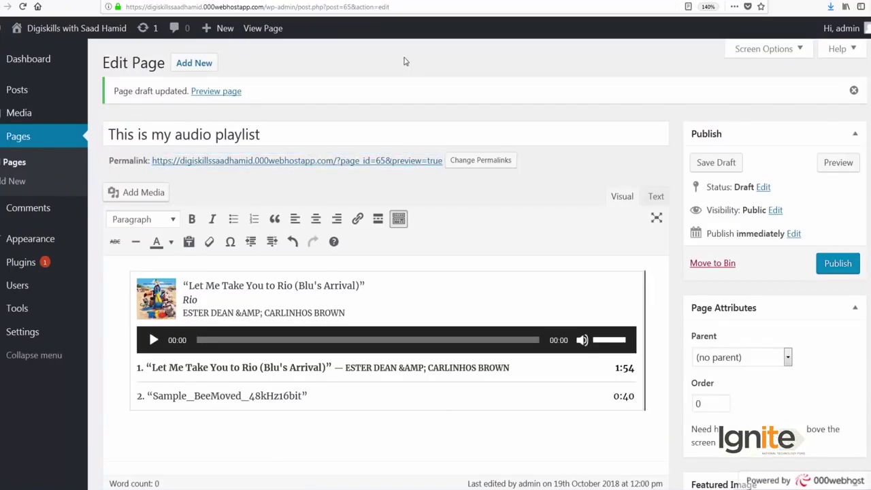
Step: Look at the editing options of the inserted audio playlist and close them without changes
key("Tab")
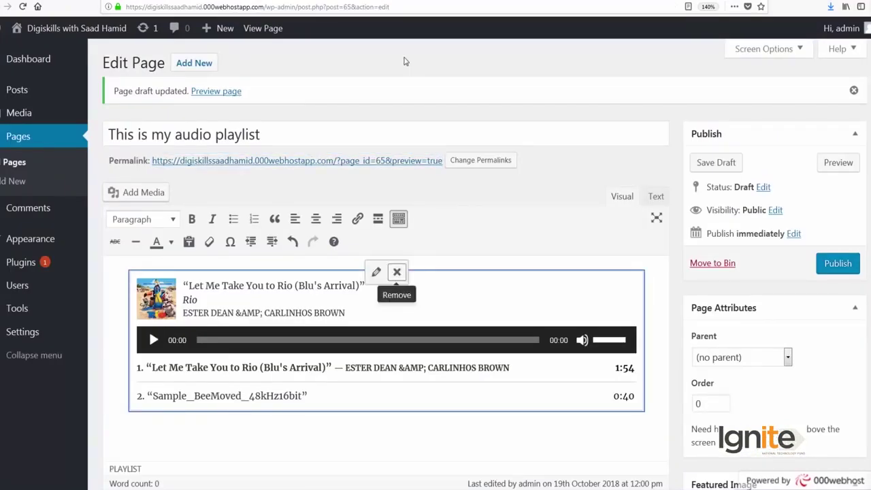
key("shift+Tab")
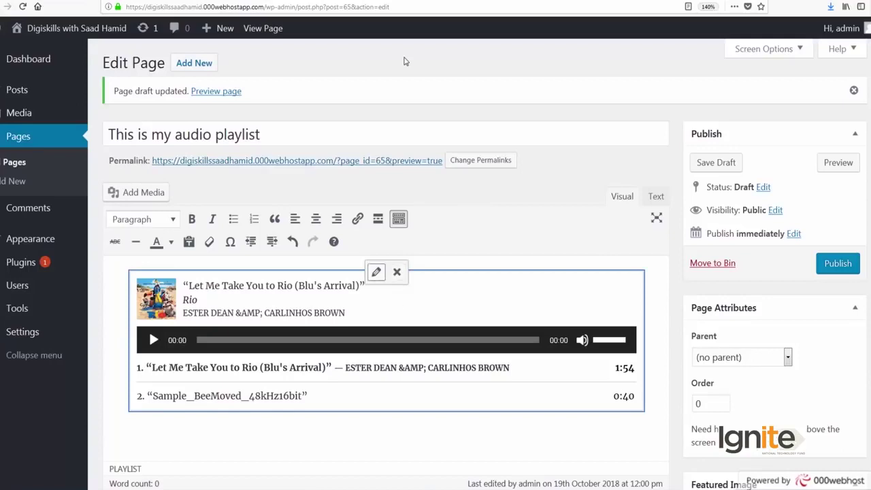
key("Return")
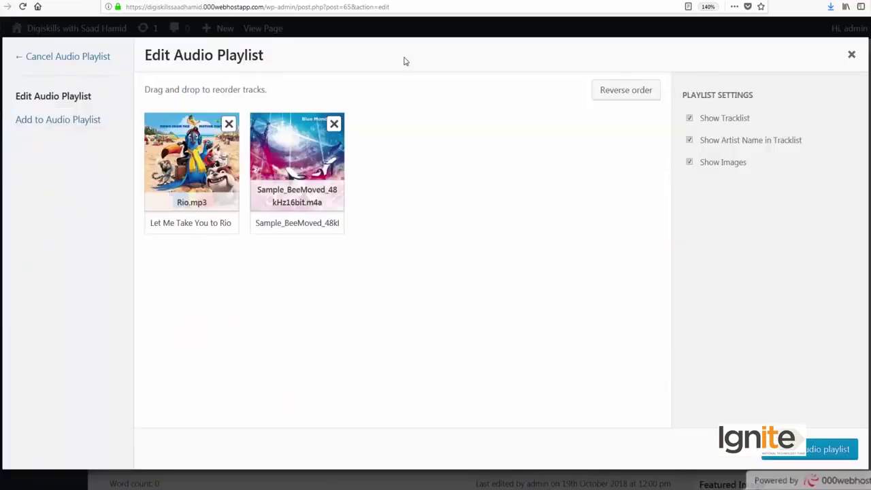
key("Escape")
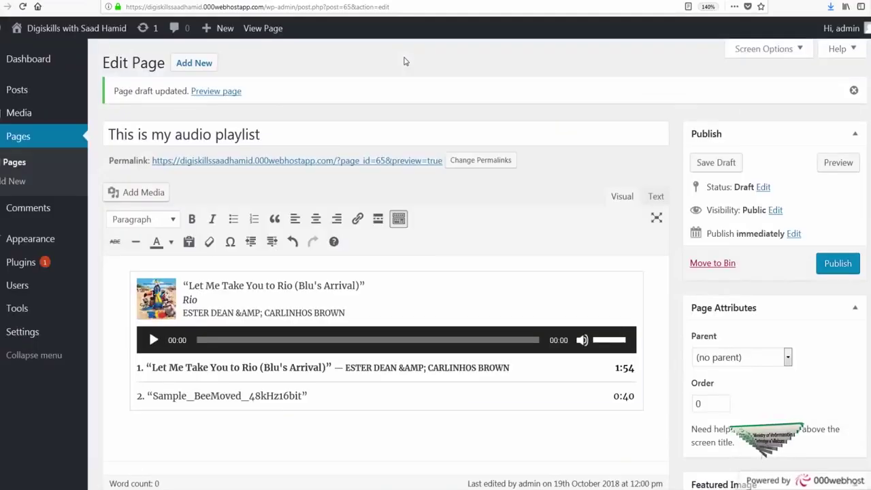
Step: Remove the audio playlist from the page content and start creating a video playlist
key("Return")
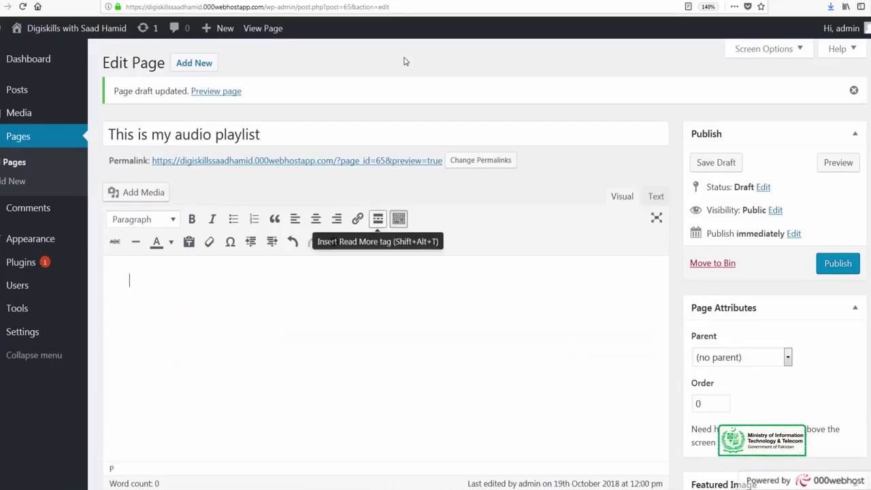
key("alt+shift+m")
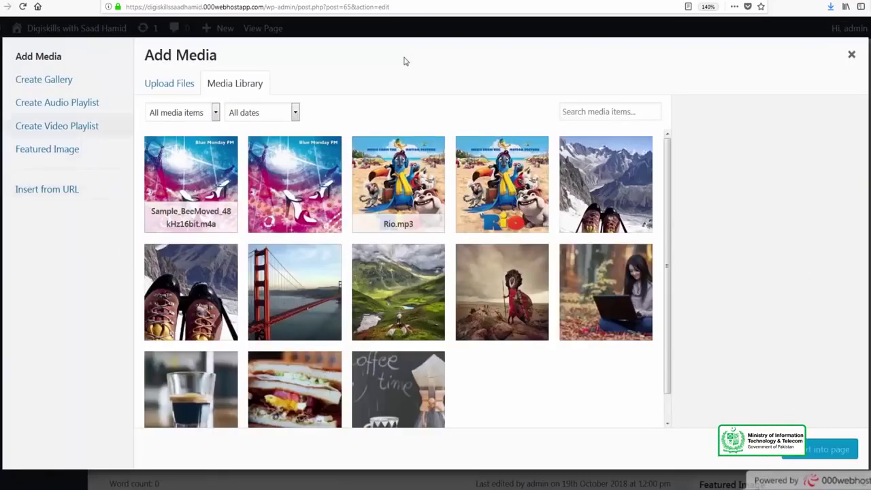
key("Return")
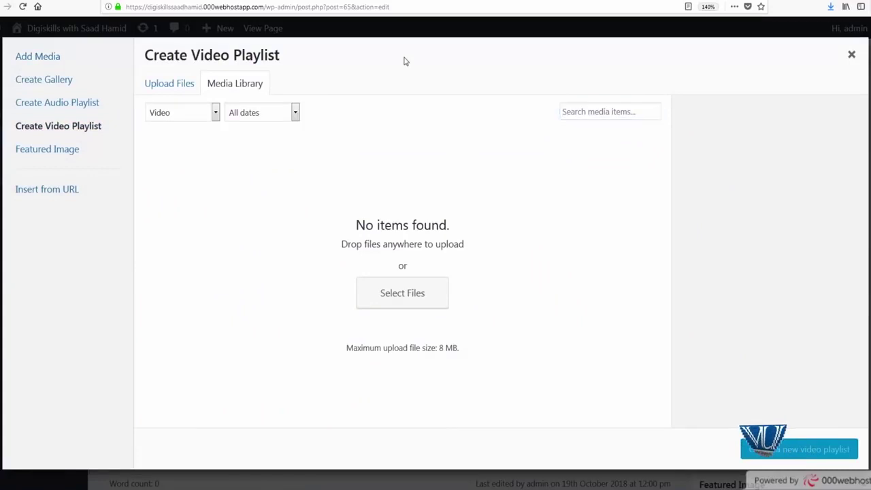
Step: Upload small and Tchaikovsky_Nocturne__orch from the Files folder, and permanently delete the Tchaikovsky MP3 from the site
key("Return")
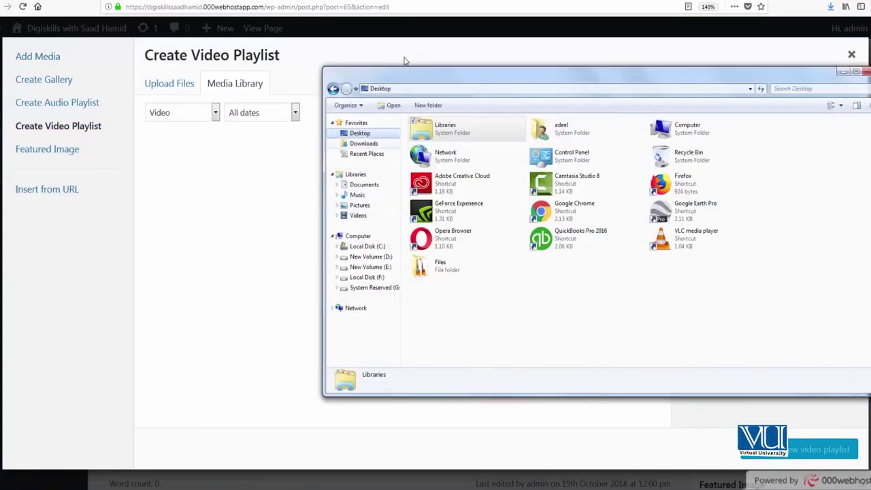
key("Return")
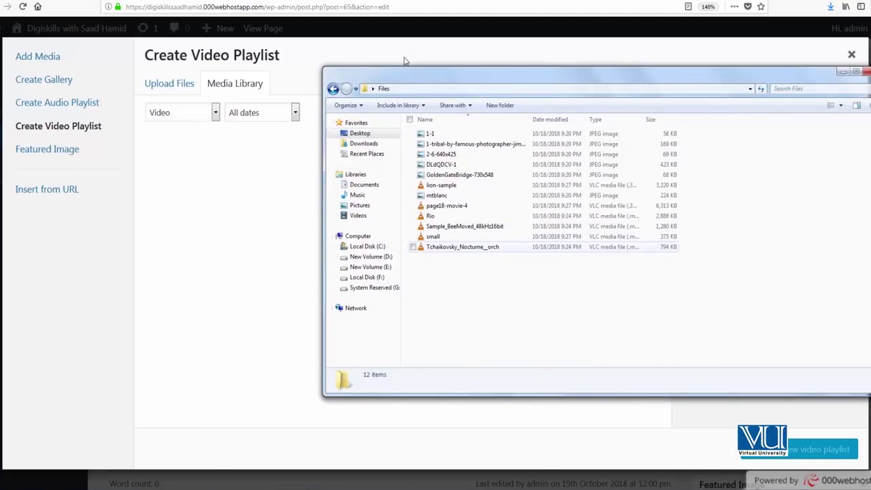
left_click(443, 237)
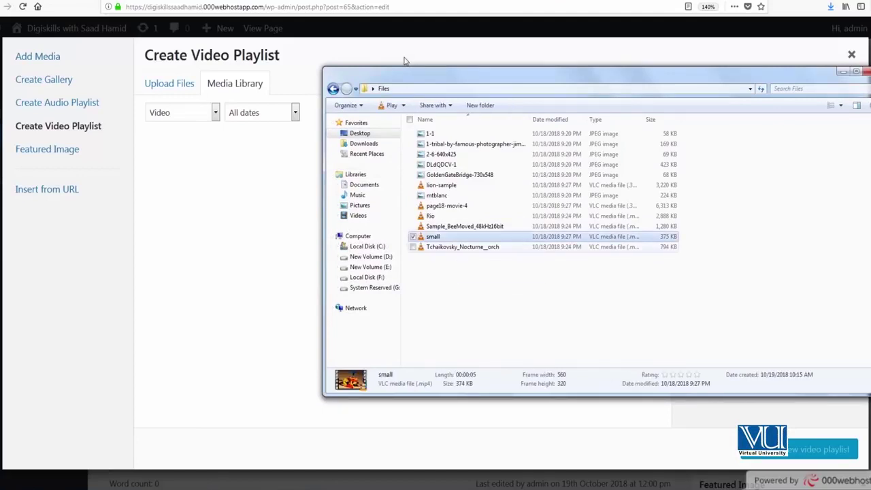
left_click(463, 247, "shift")
left_click_drag(463, 247, 320, 242)
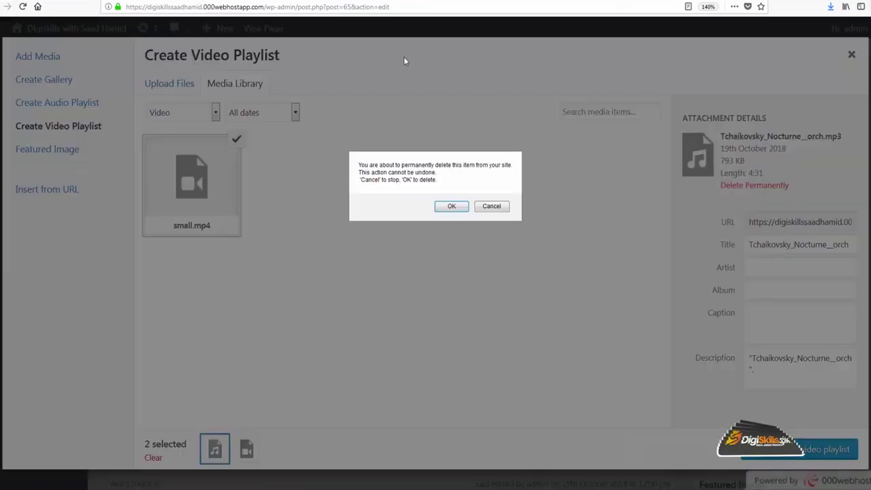
key("Return")
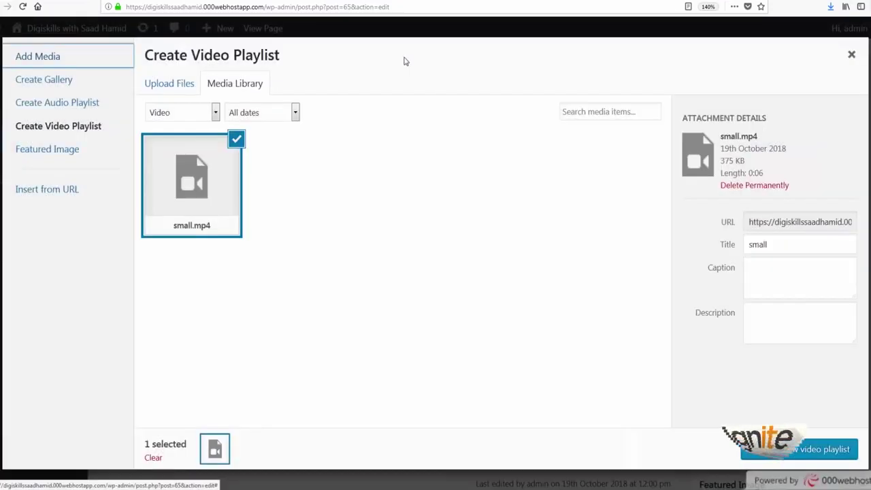
Step: Upload lion-sample from the Files folder and insert a video playlist of small and lion-sample into the page
key("Tab")
key("Return")
key("Tab")
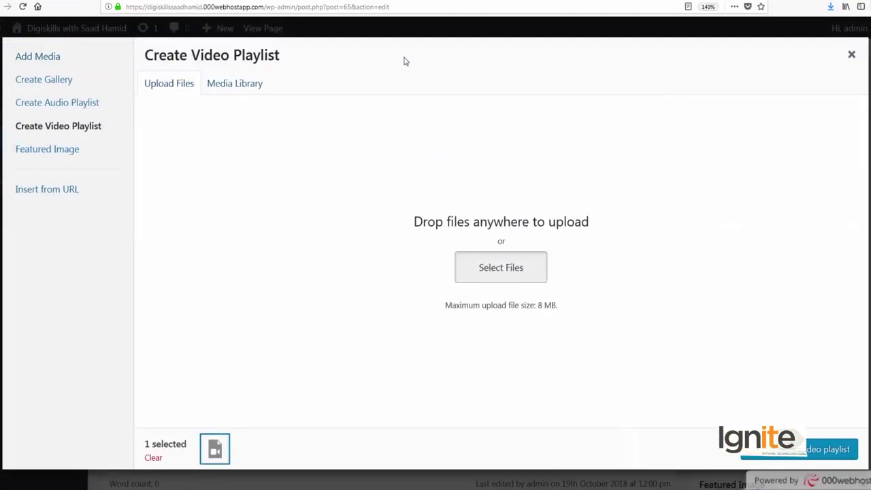
key("Return")
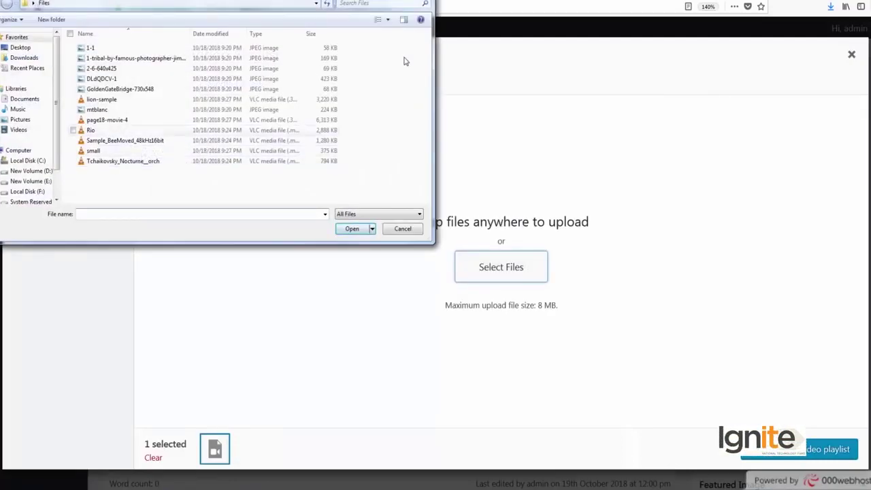
key("l")
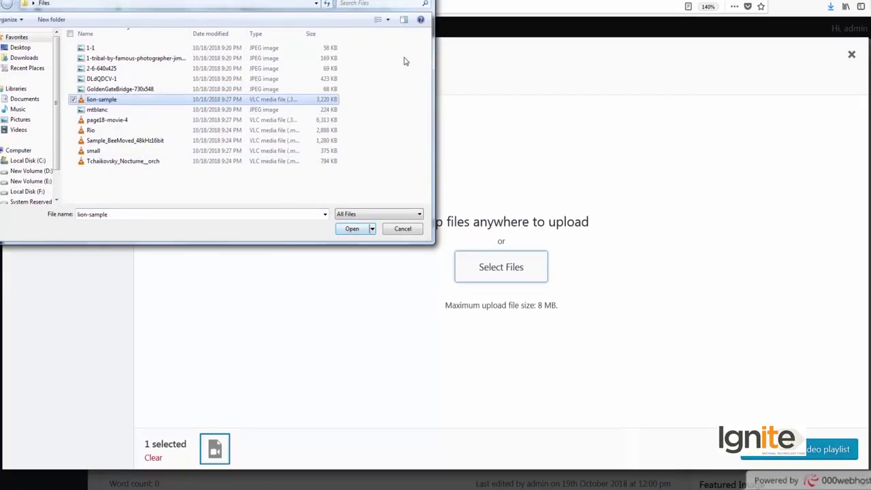
key("Return")
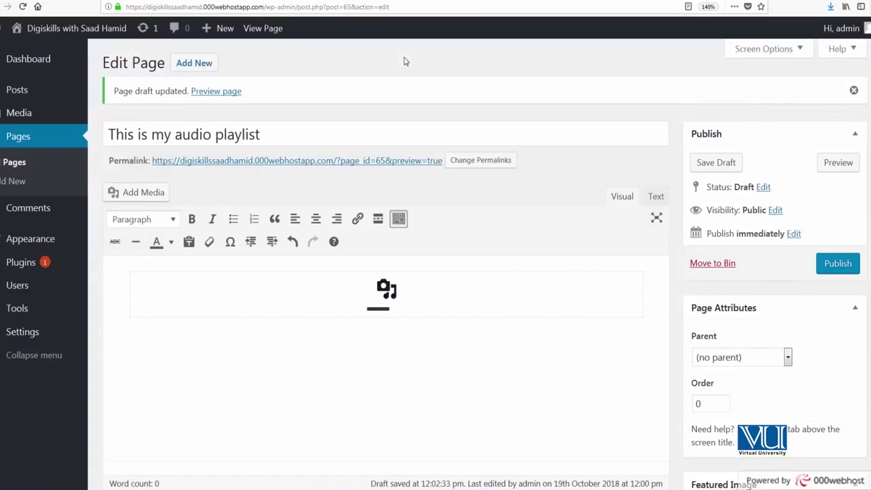
Step: Change the page title to "This is my video playlist" and save the draft
scroll(404, 61, "down", 5)
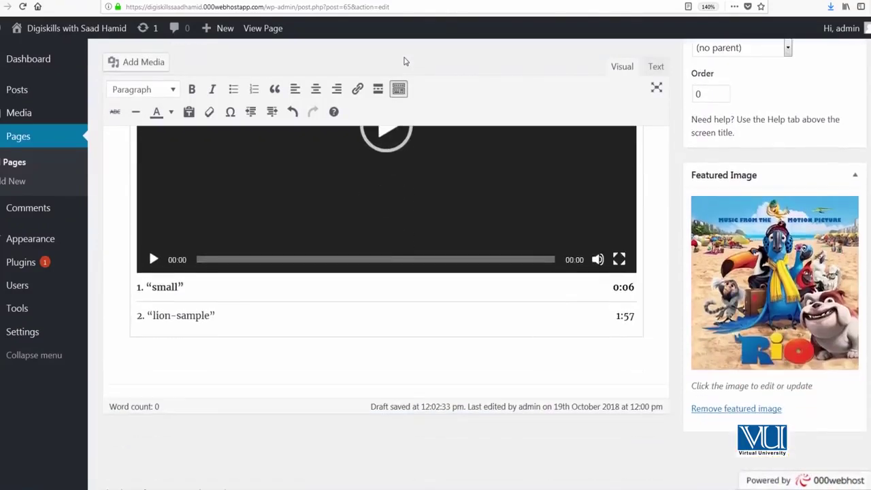
scroll(403, 62, "up", 5)
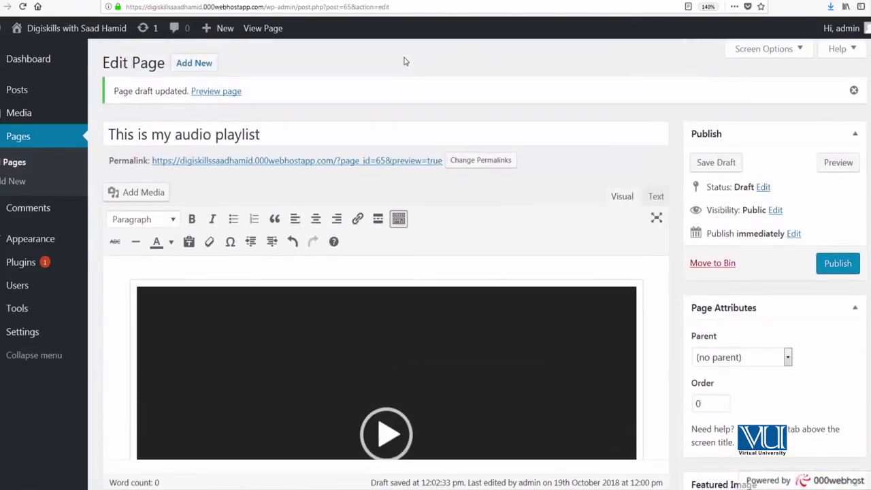
double_click(161, 134)
type("video")
left_click(404, 61)
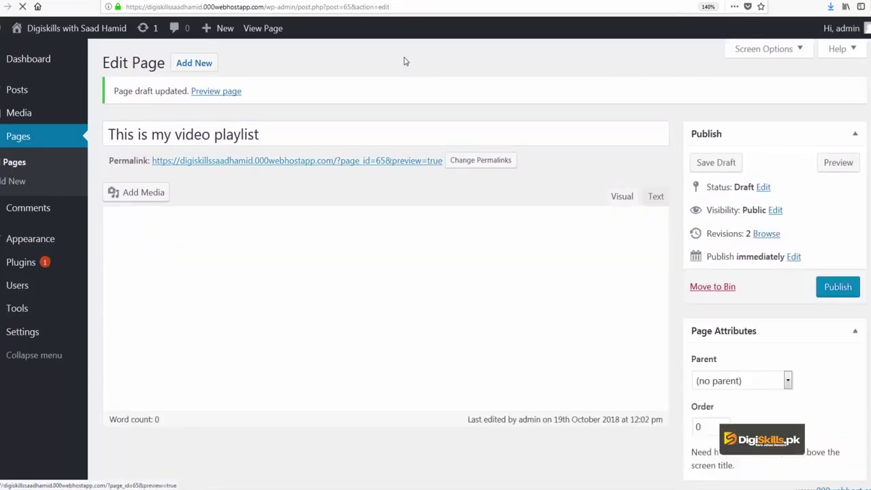
Step: Open the page preview and look through it down to the video playlist
key("shift+F10")
key("Escape")
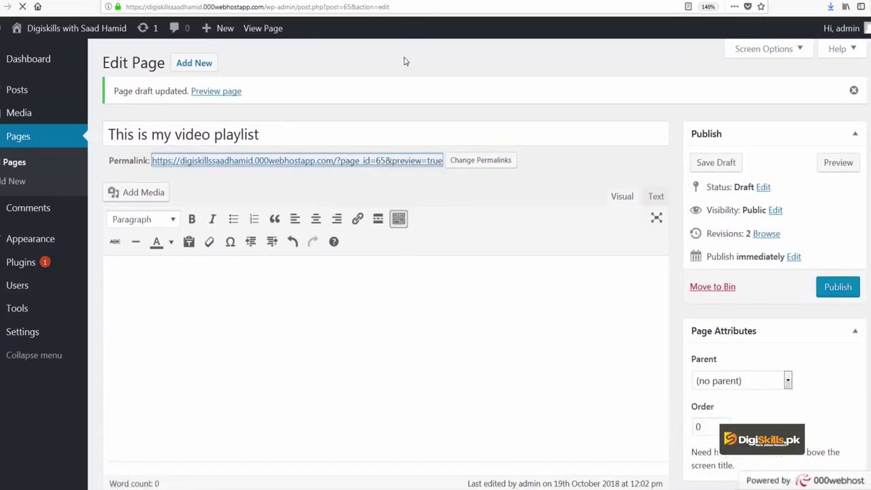
key("Return")
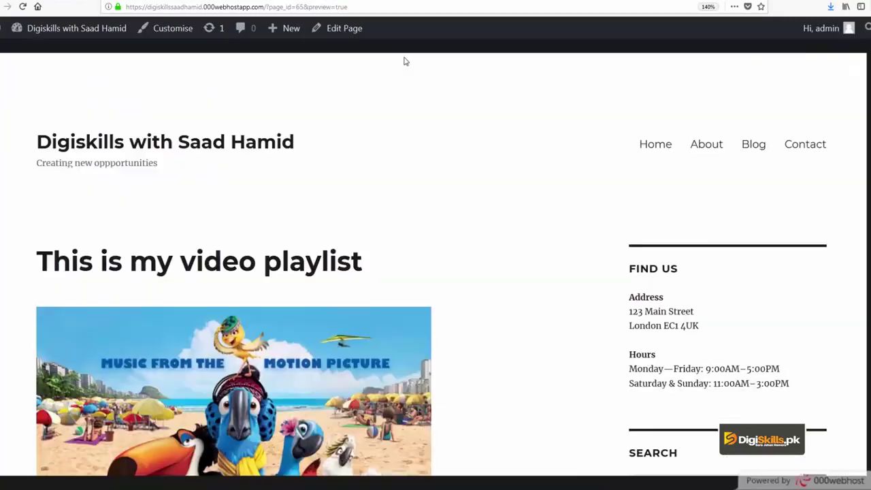
scroll(404, 61, "down", 5)
scroll(404, 61, "up", 1)
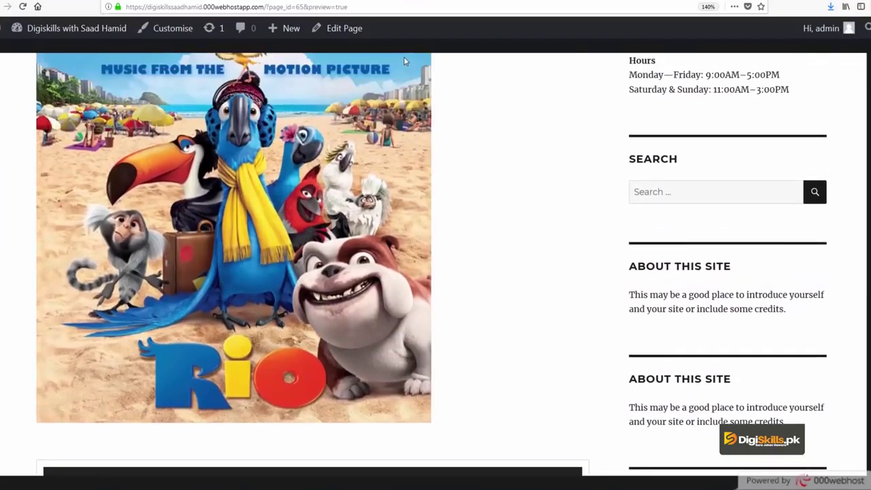
scroll(405, 61, "down", 3)
scroll(404, 62, "down", 5)
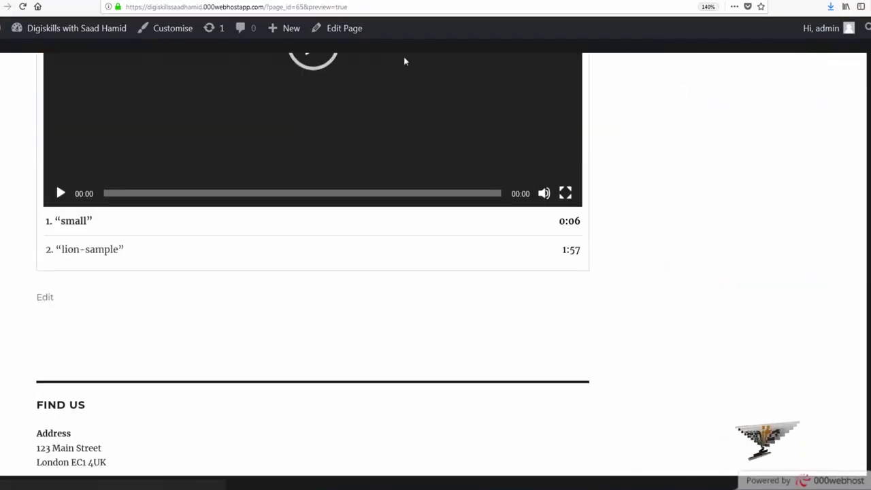
scroll(404, 61, "up", 3)
Step: Play a few seconds of the small video in the page preview, pause it and close the preview
key("space")
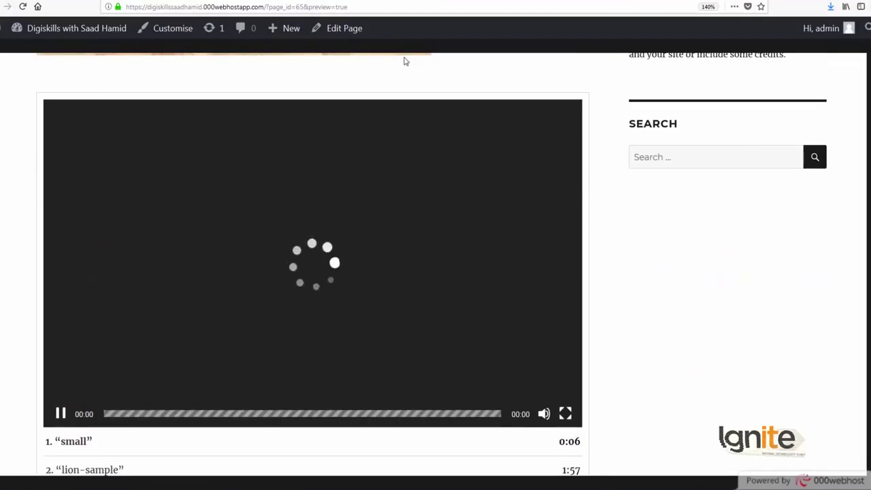
key("space")
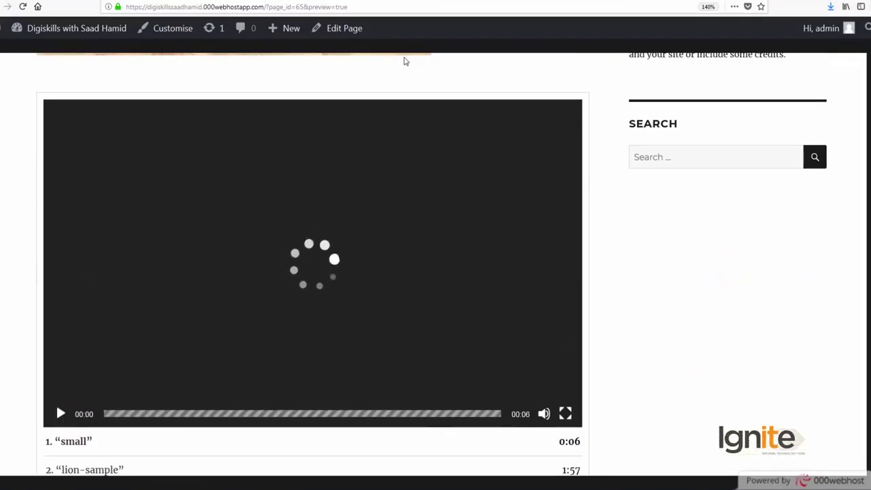
key("space")
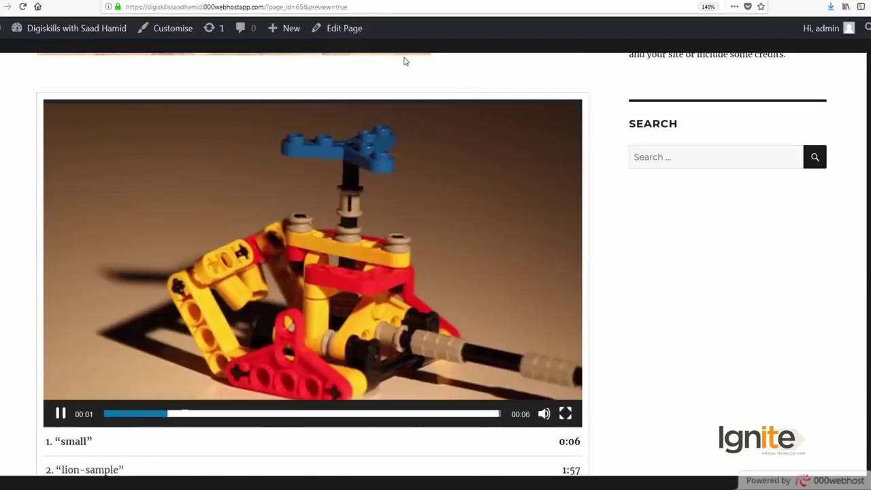
key("space")
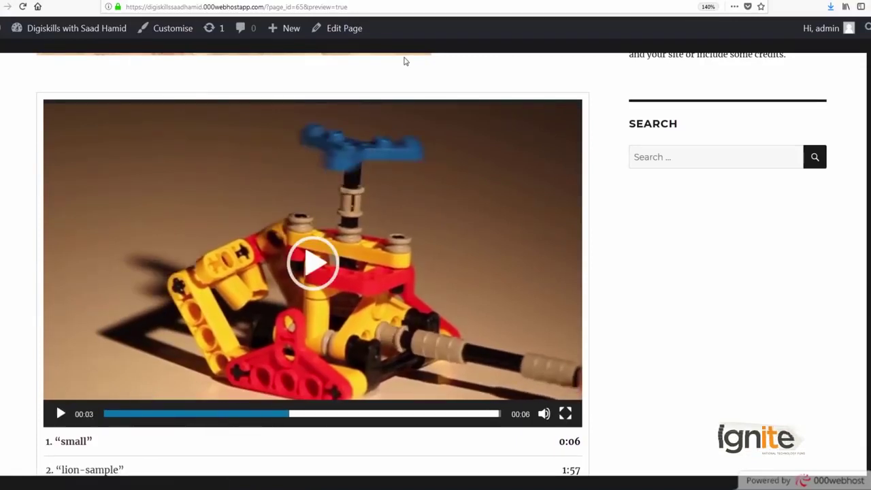
key("ctrl+w")
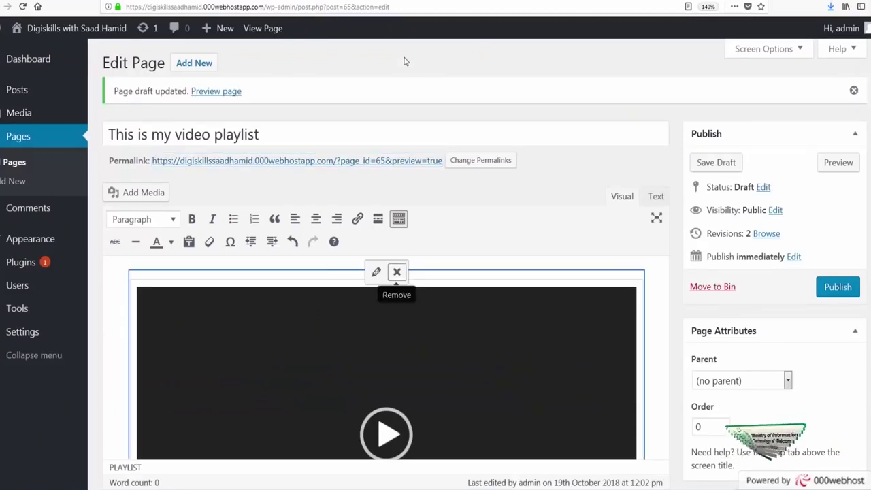
Step: Remove the video playlist from the page content and remove the Rio featured image
key("Delete")
scroll(405, 61, "down", 5)
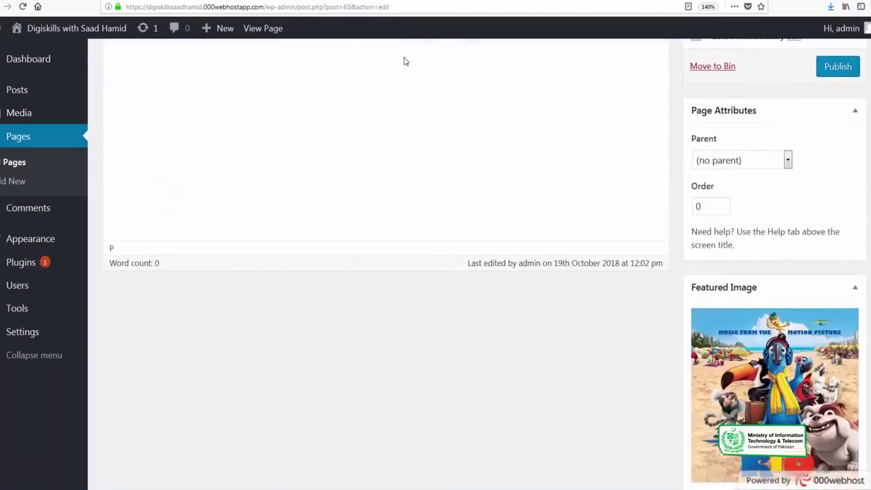
key("Tab")
key("Return")
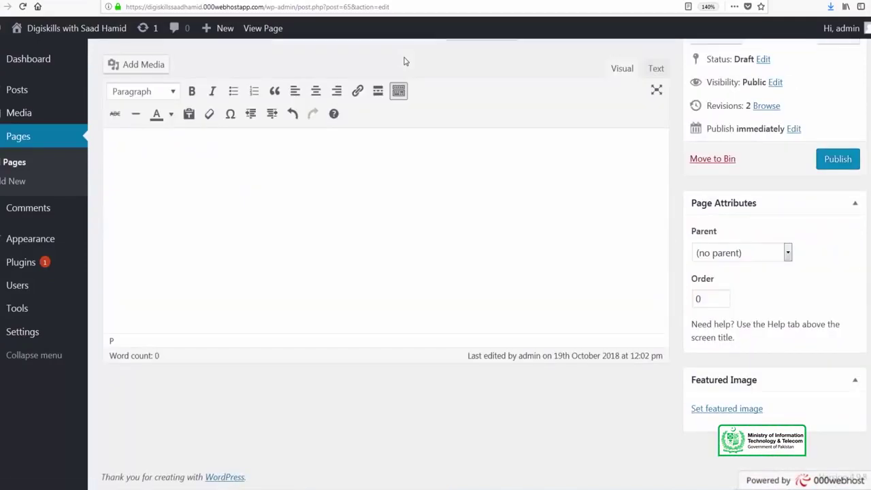